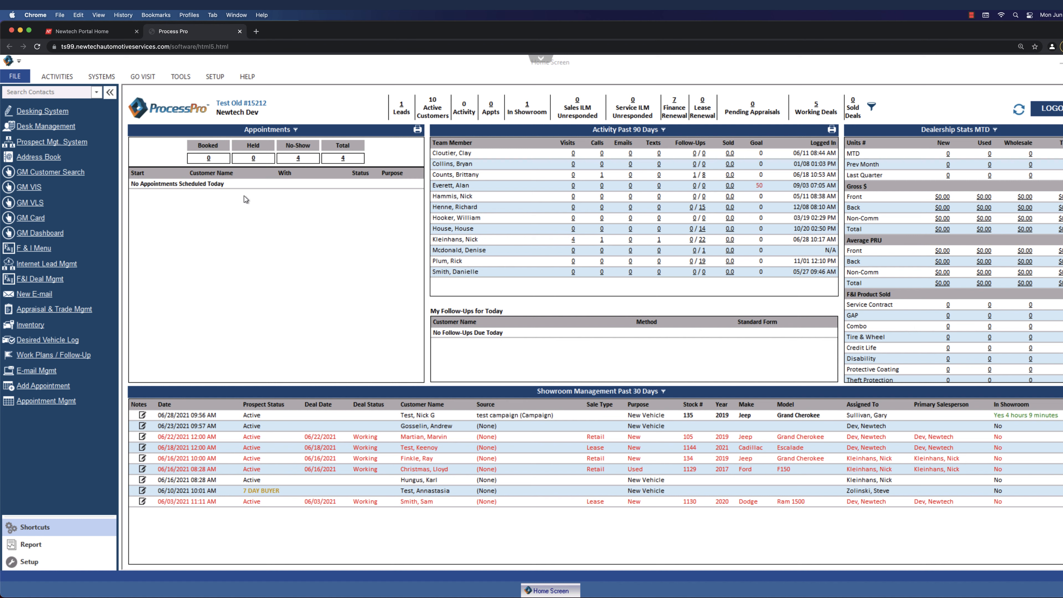
Search the contacts for the new customer's last and first name, and create a profile for that name.
click(60, 92)
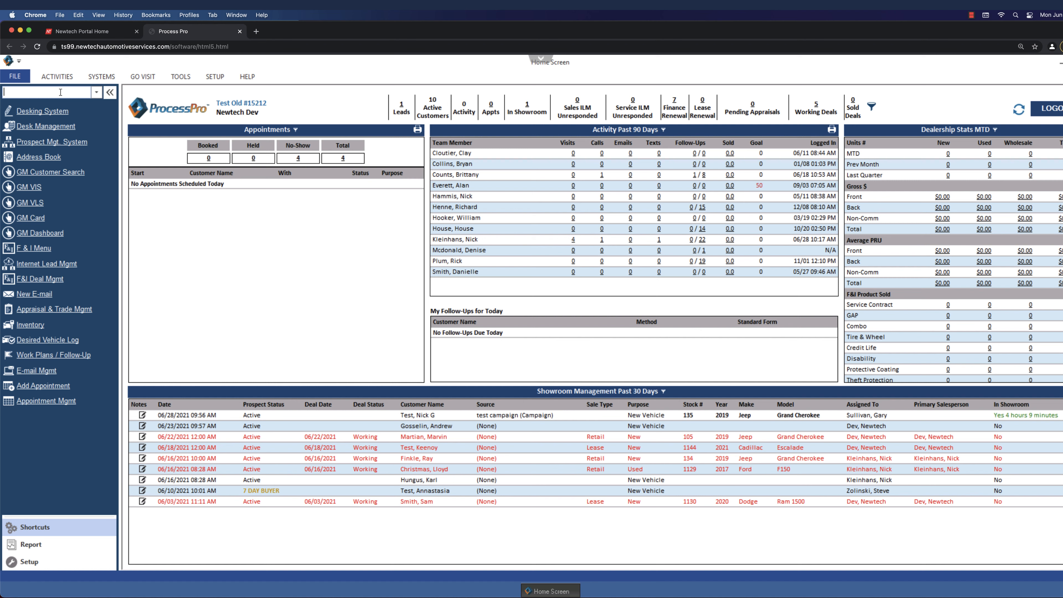
text(profile, new)
key(BackSpace)
key(BackSpace)
key(BackSpace)
key(BackSpace)
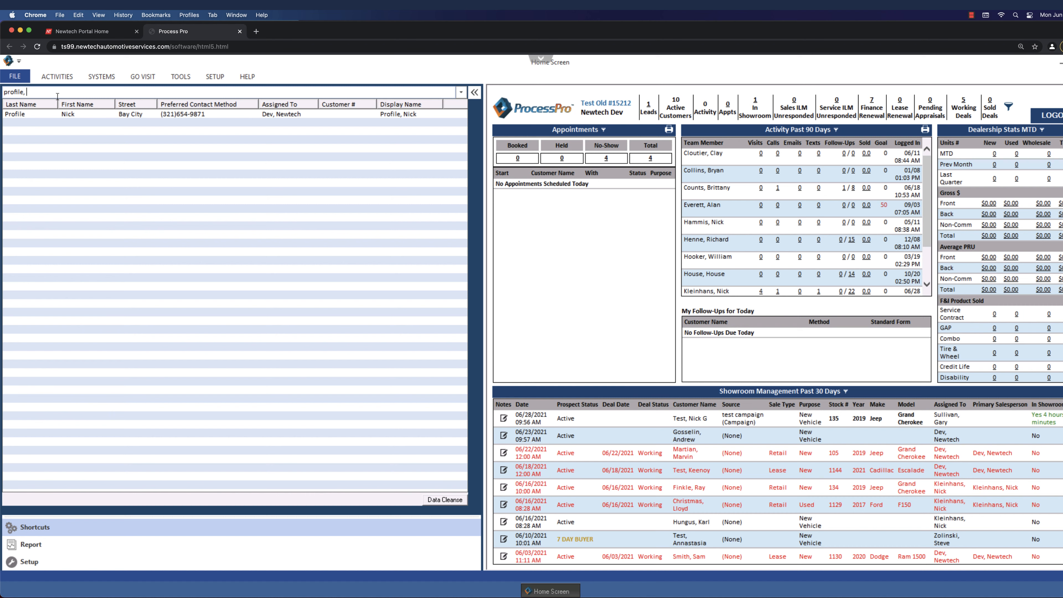
text(new)
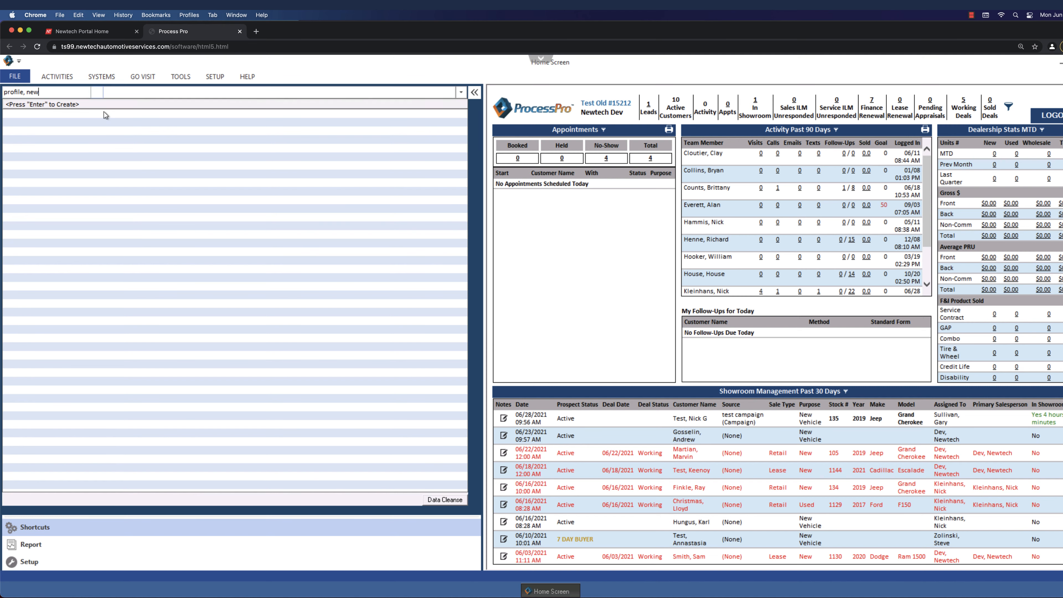
key(Return)
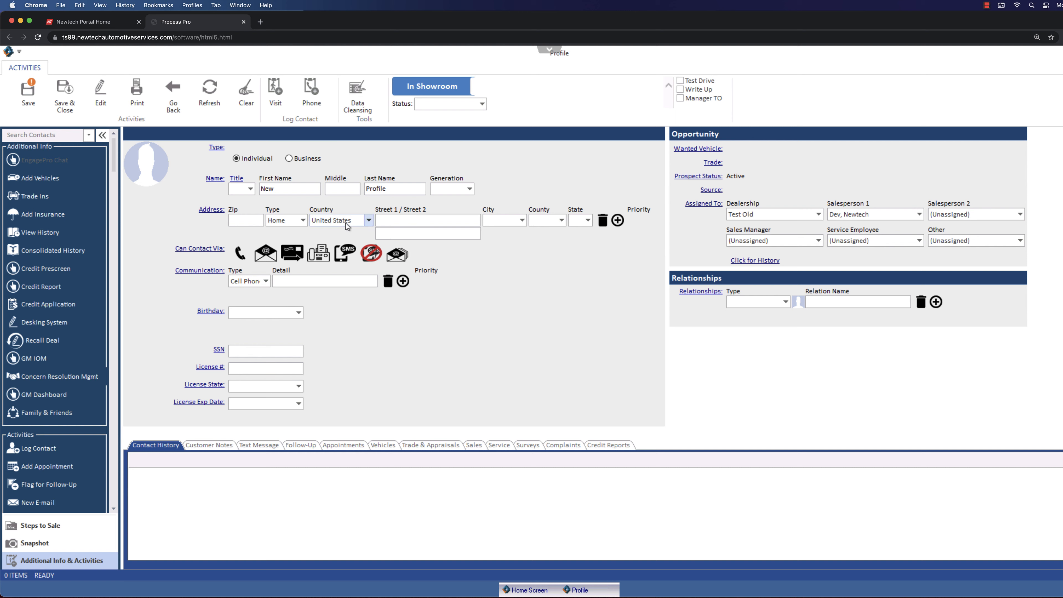
click(251, 189)
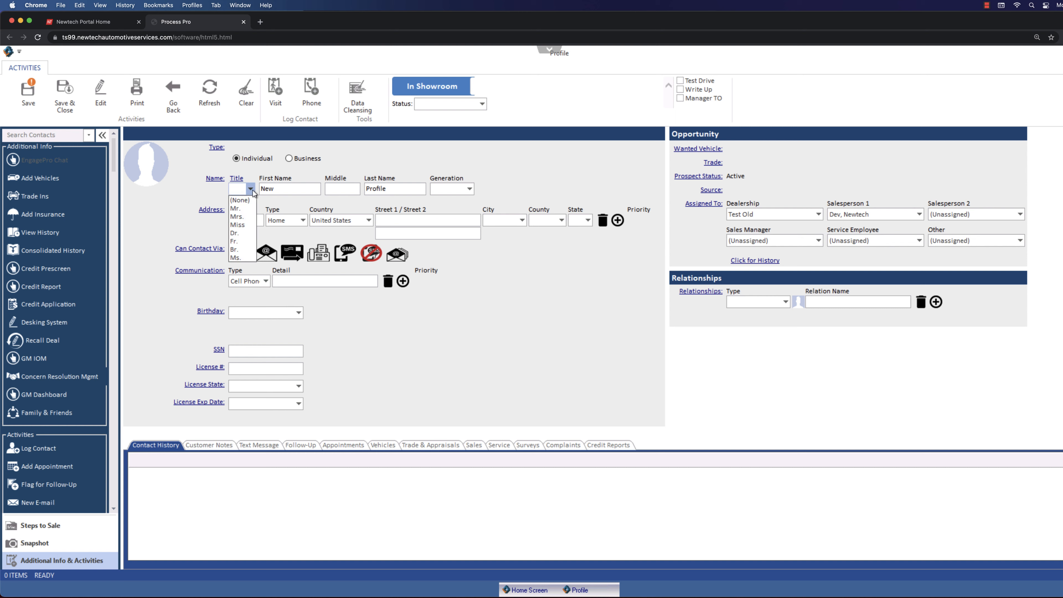
click(253, 190)
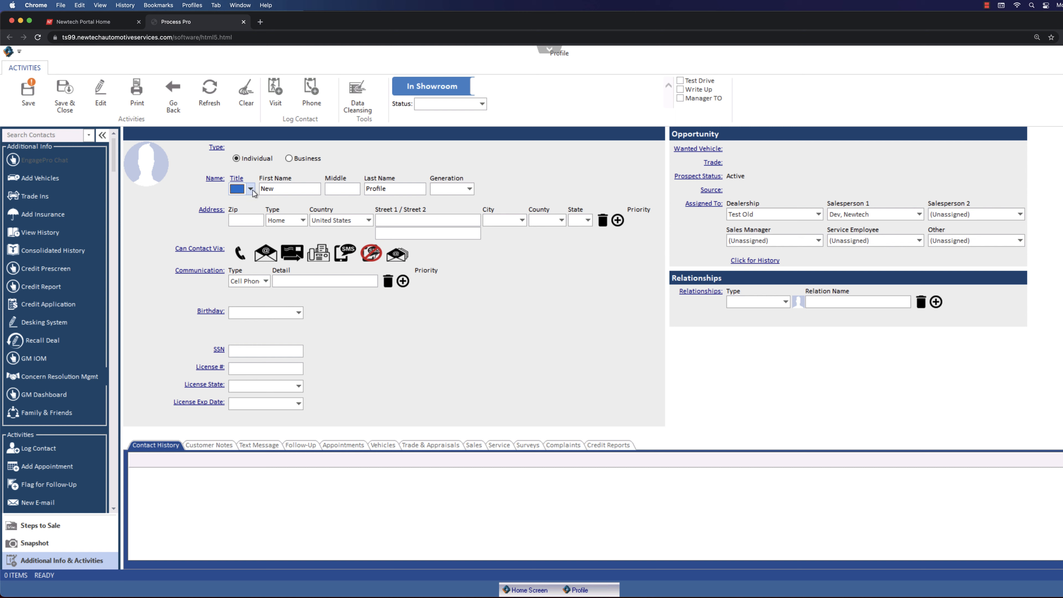
click(469, 190)
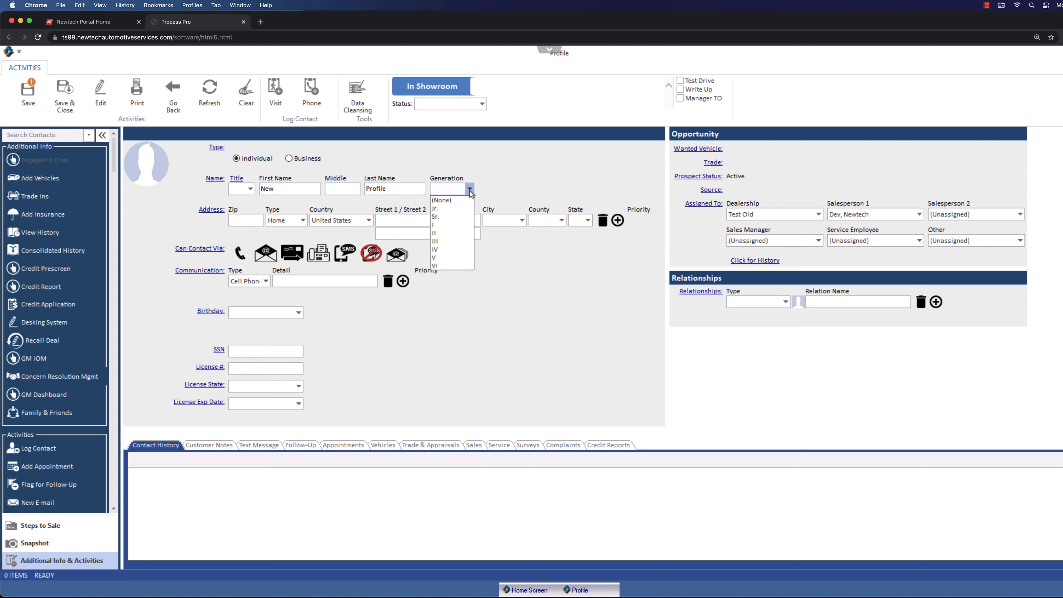
click(470, 191)
Enter the customer's middle initial in the new profile.
click(349, 189)
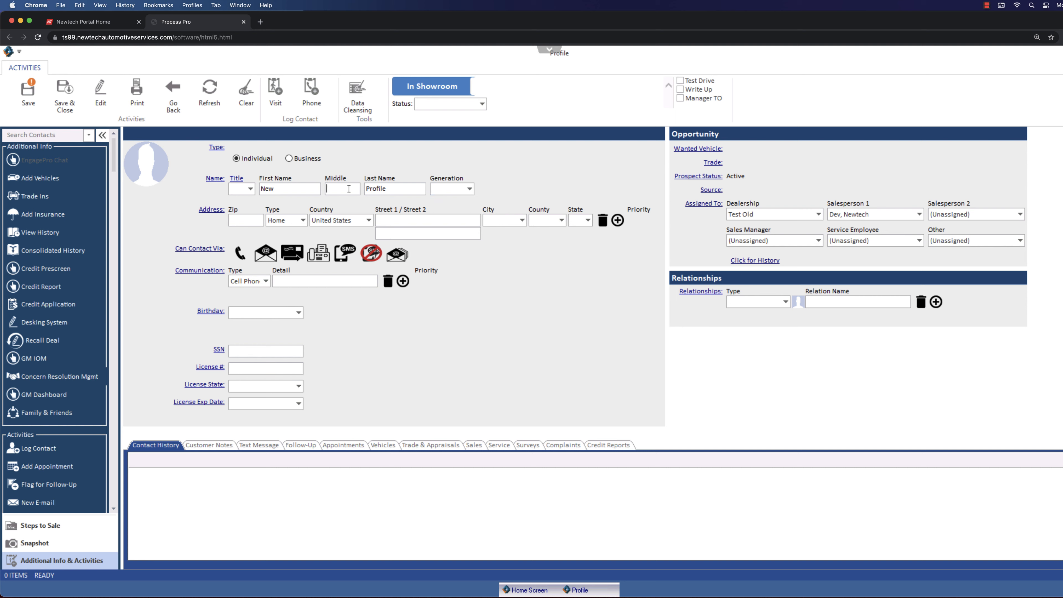
text(E)
text(a)
double_click(341, 191)
text(E)
text(48)
text(706)
Fill in the ZIP code and street of the customer's home address.
text(321 Mai)
text(n St)
drag(420, 221, 375, 221)
click(439, 221)
Switch the phone contact permission off and on again, and enter the customer's cell phone number.
click(238, 256)
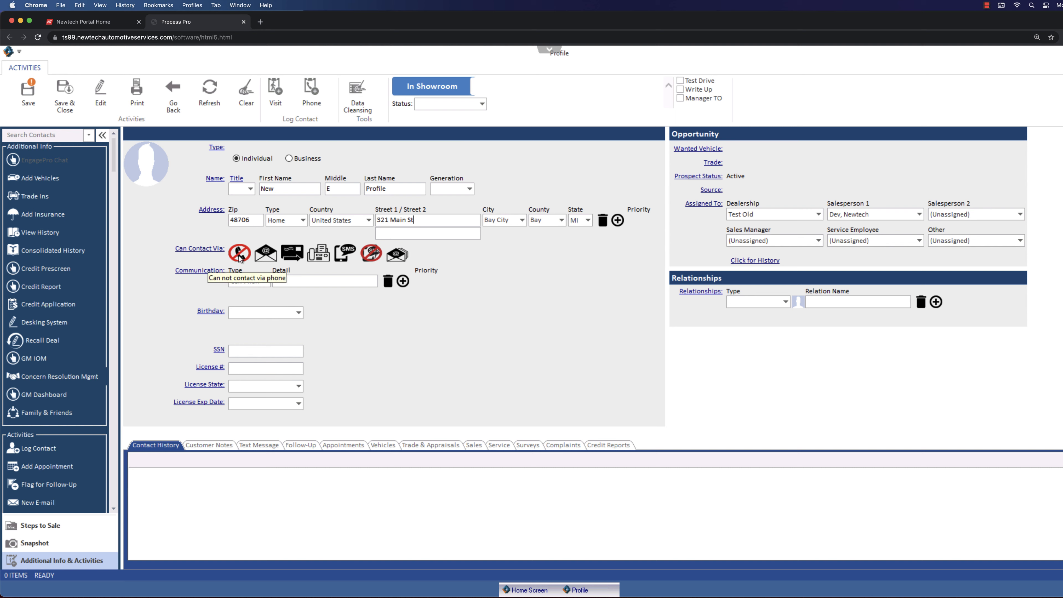
click(239, 256)
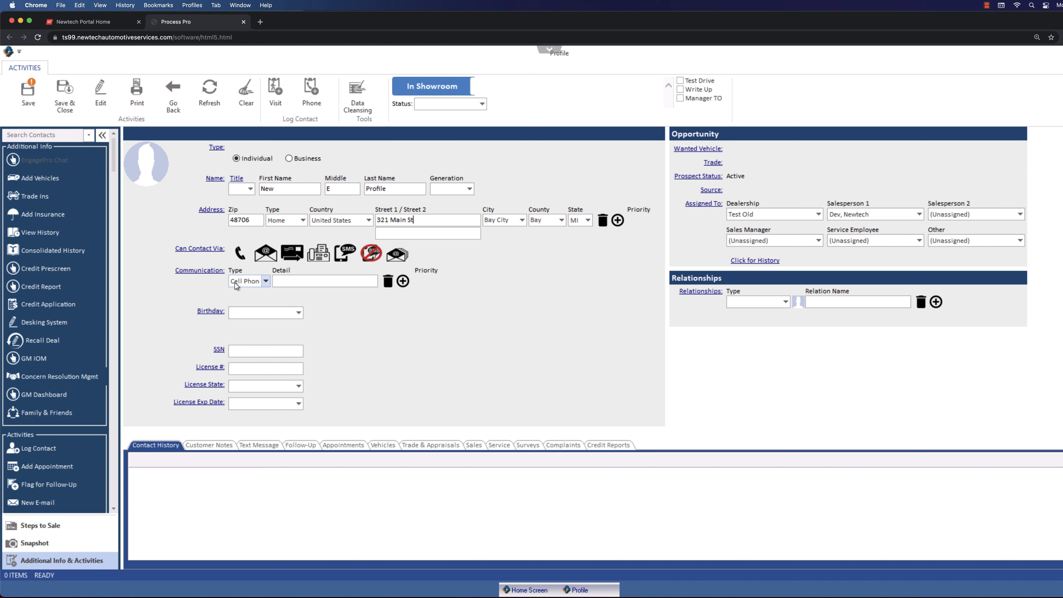
text(5555555555)
Add a second communication entry of type E-mail Address and fill in the customer's e-mail.
click(403, 281)
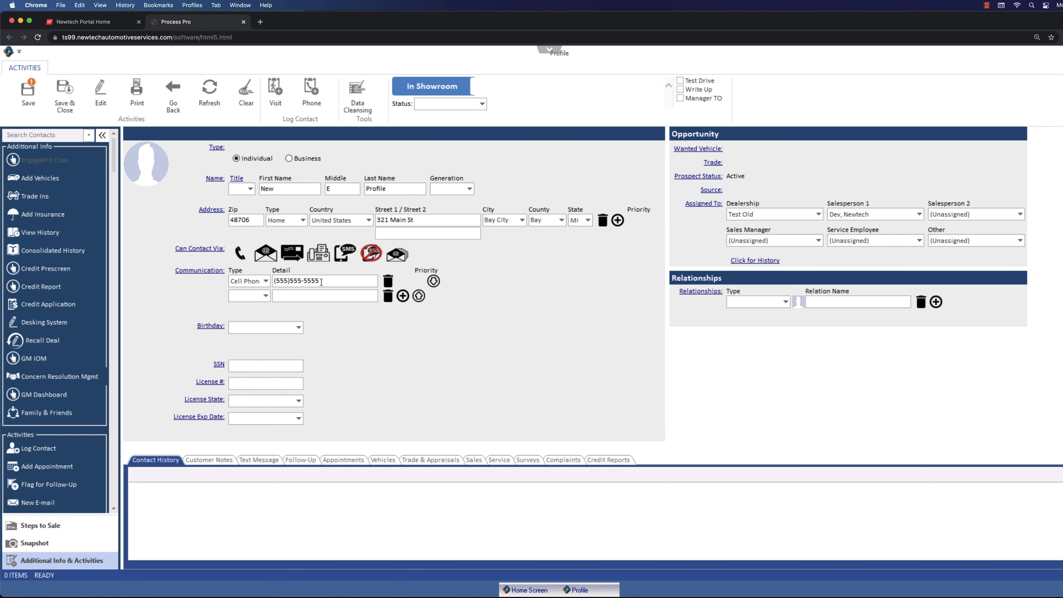
click(266, 296)
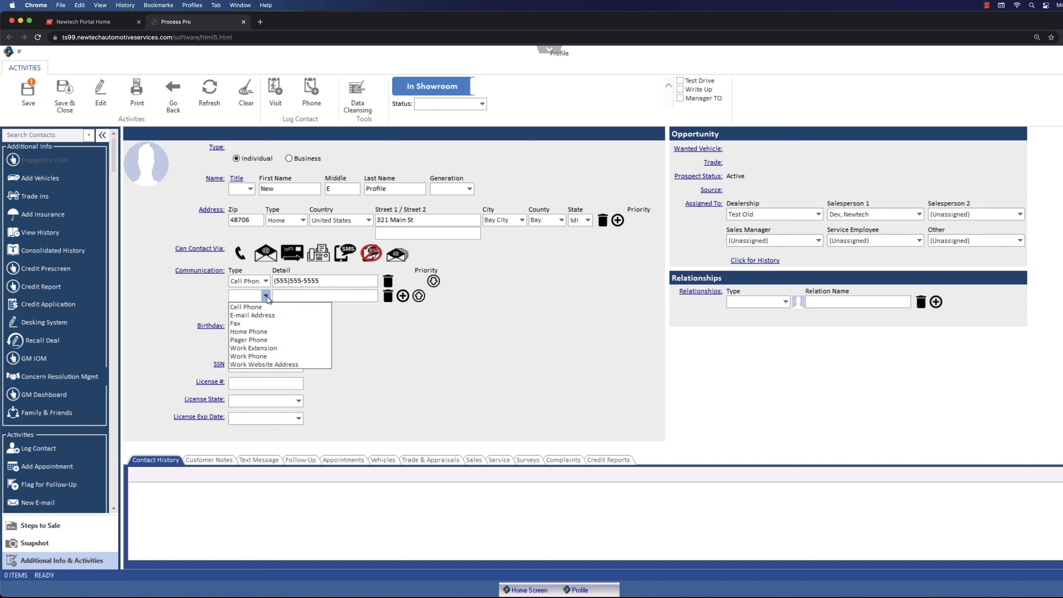
click(259, 315)
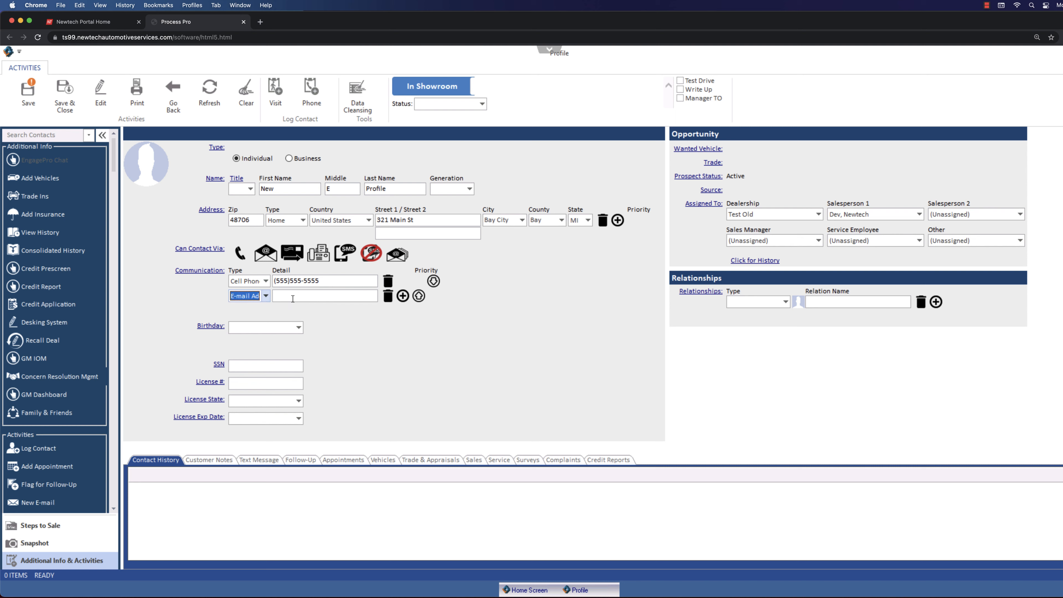
click(293, 297)
text(me@3.com)
click(404, 297)
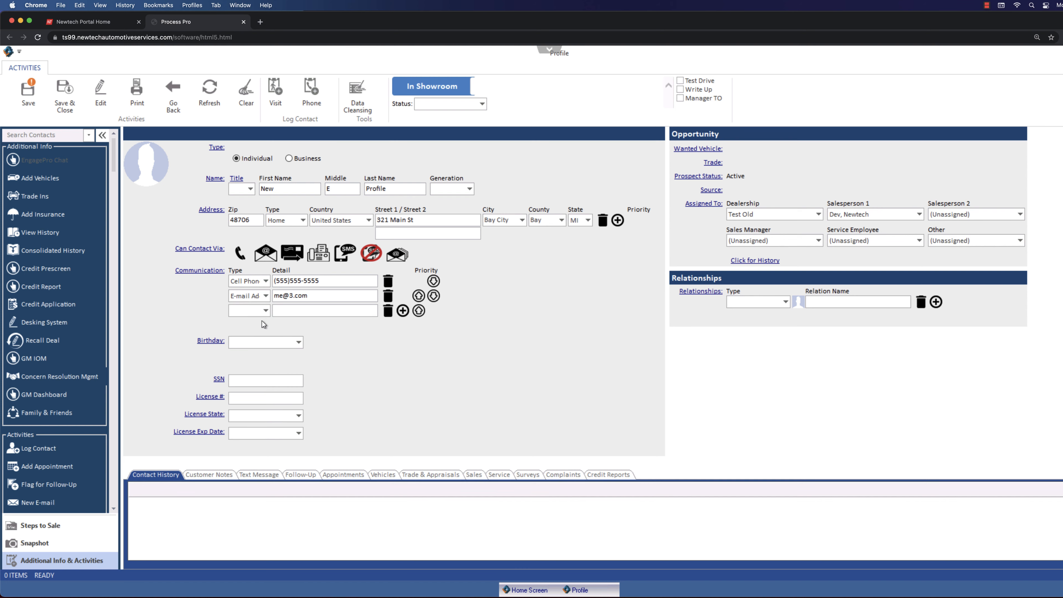
click(264, 315)
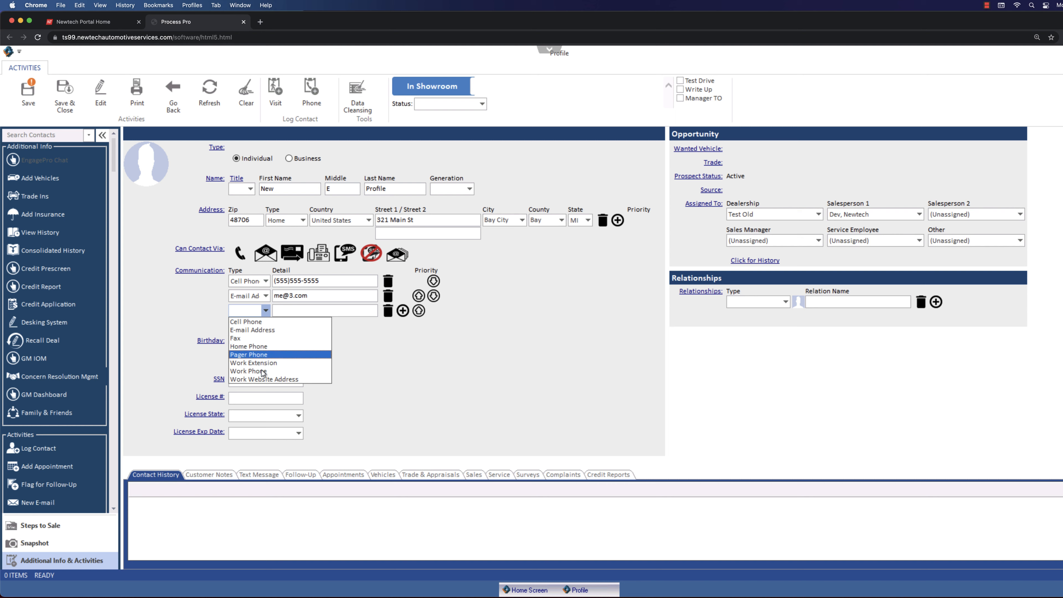
click(255, 311)
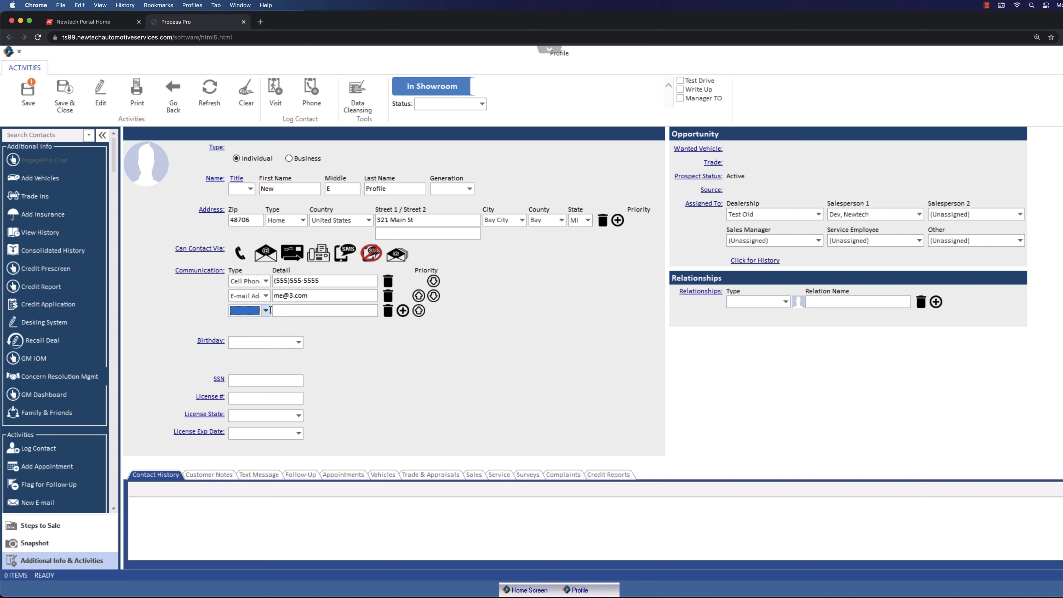
click(389, 312)
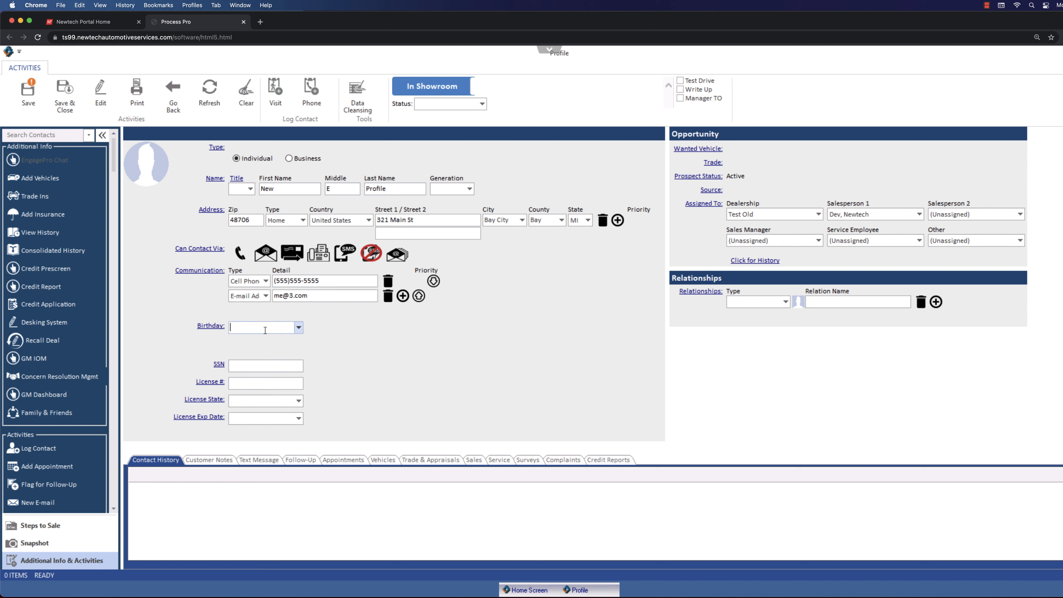
Enter the customer's date of birth as the birthday and save the new profile.
text(112/01/1990)
key(BackSpace)
click(37, 98)
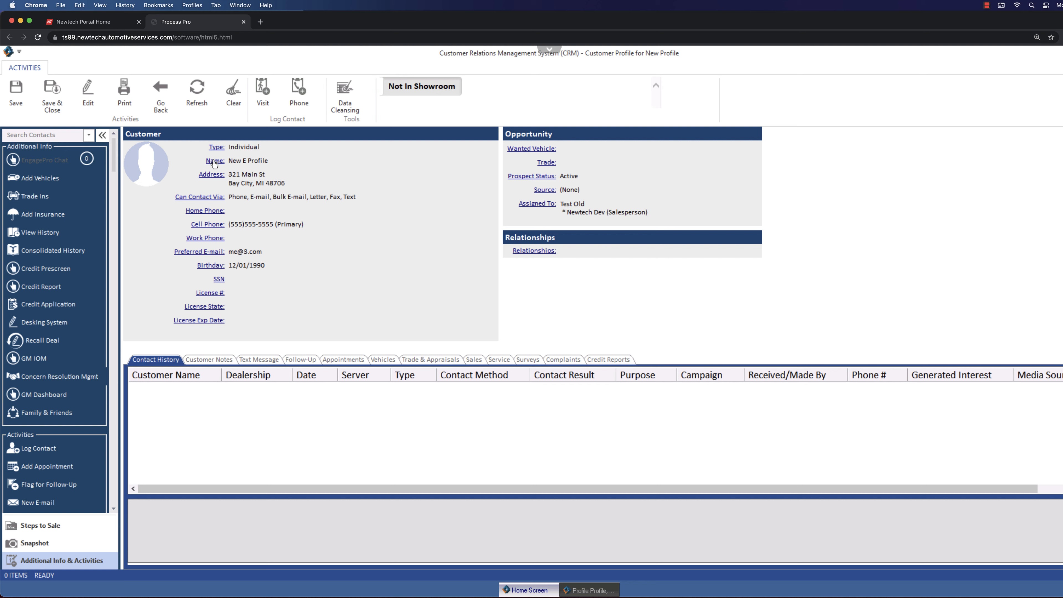
click(214, 161)
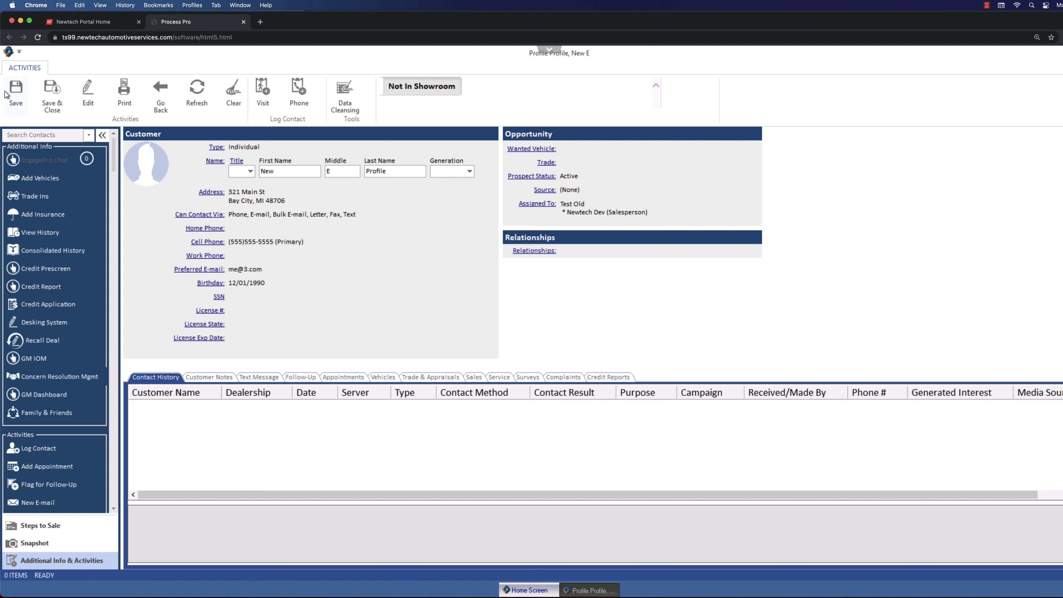
click(215, 162)
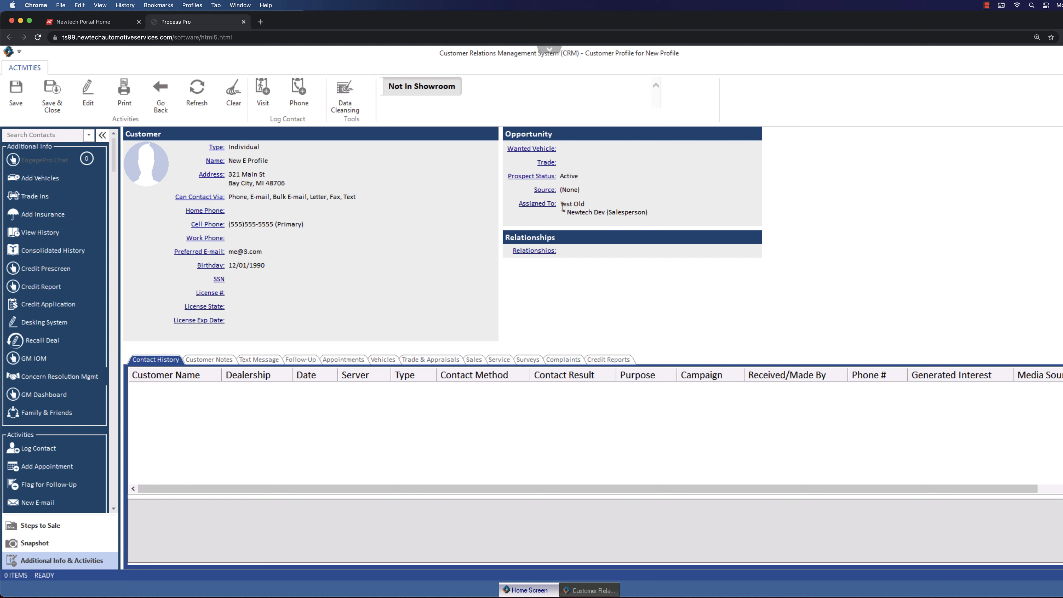
click(550, 192)
click(630, 192)
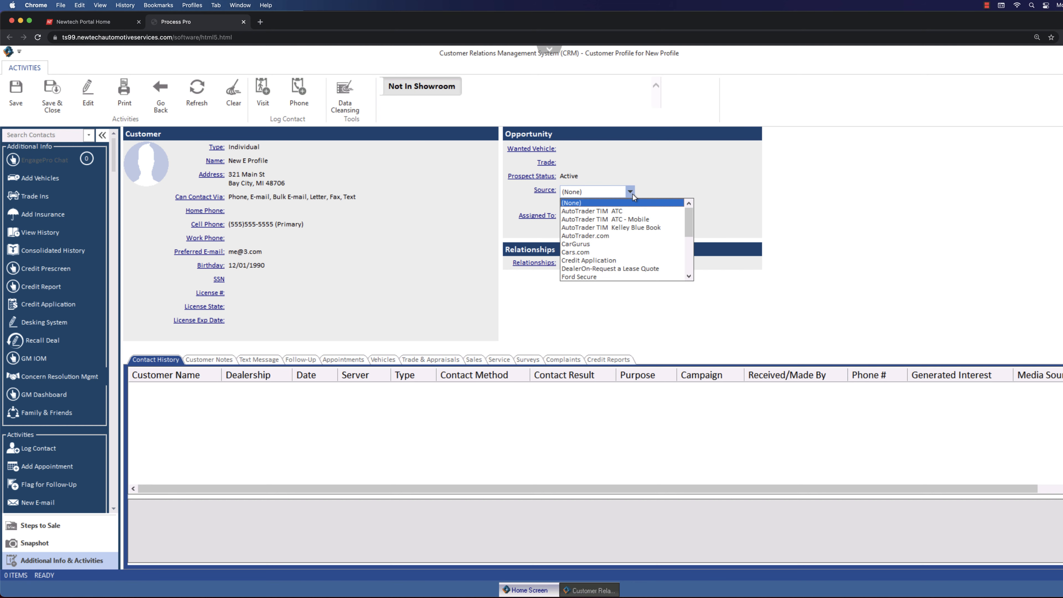
click(632, 193)
click(540, 194)
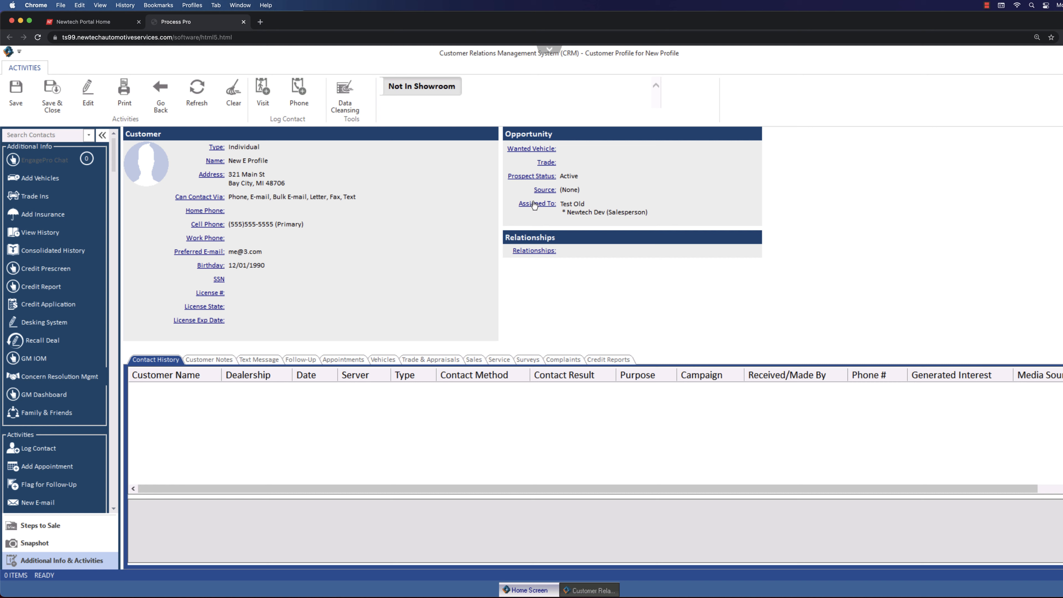
Add a Friend relationship linking the customer to the existing contact with the same last name, and save the profile.
click(529, 253)
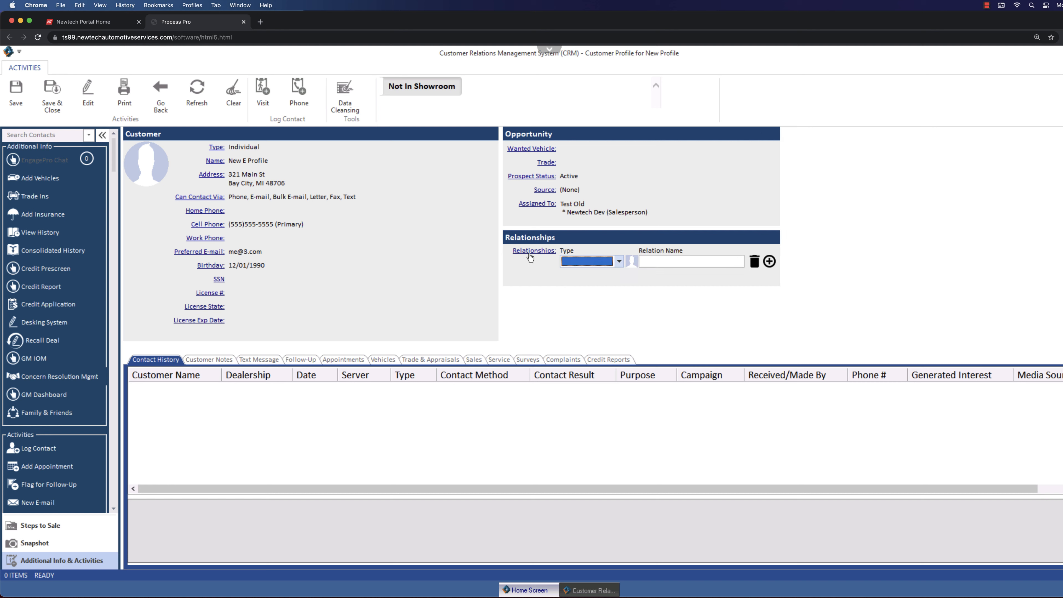
click(619, 262)
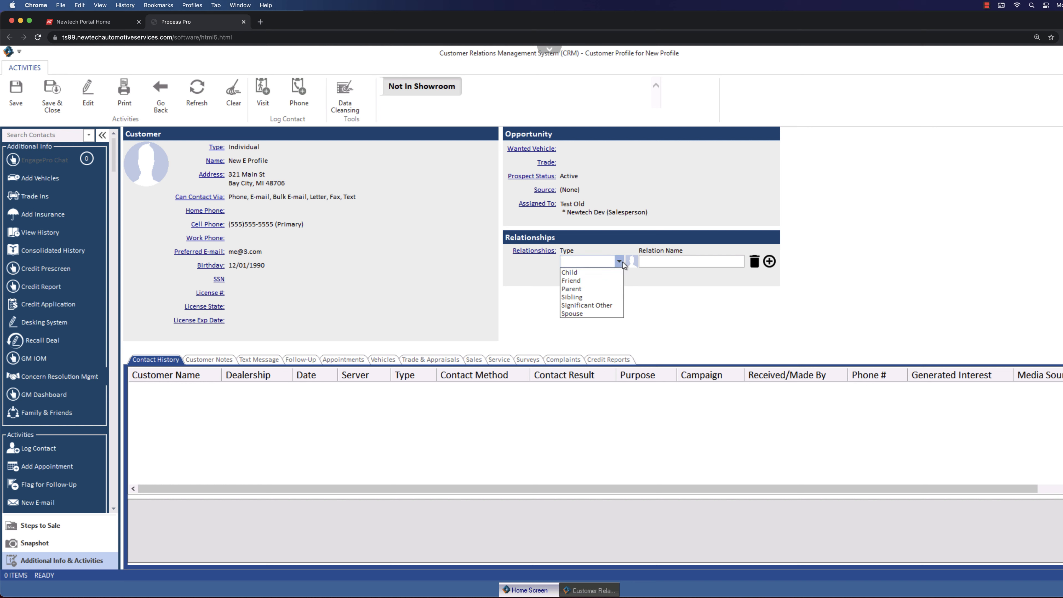
click(589, 279)
click(658, 263)
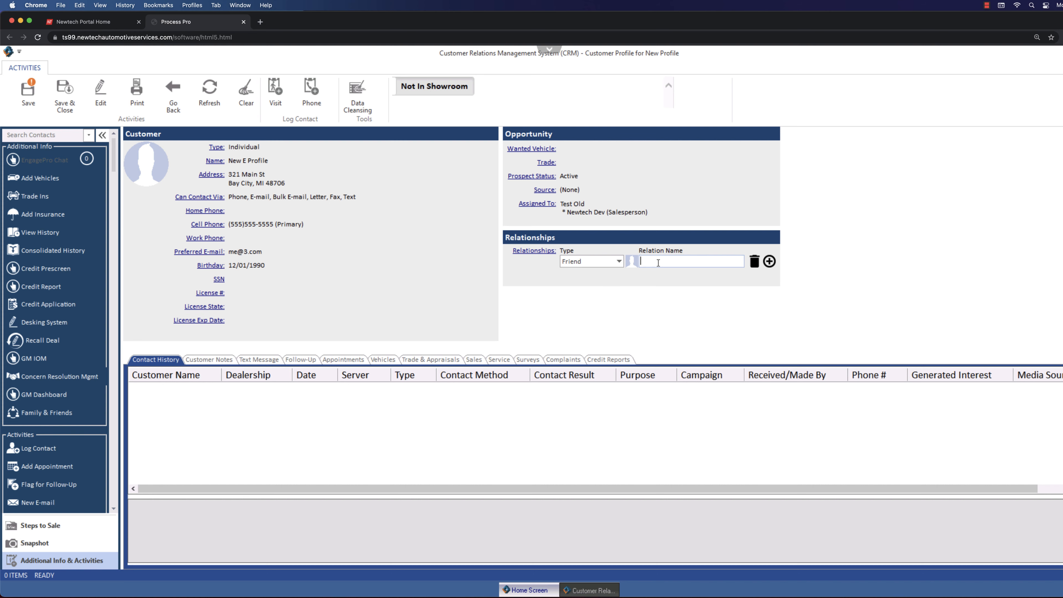
text(profile)
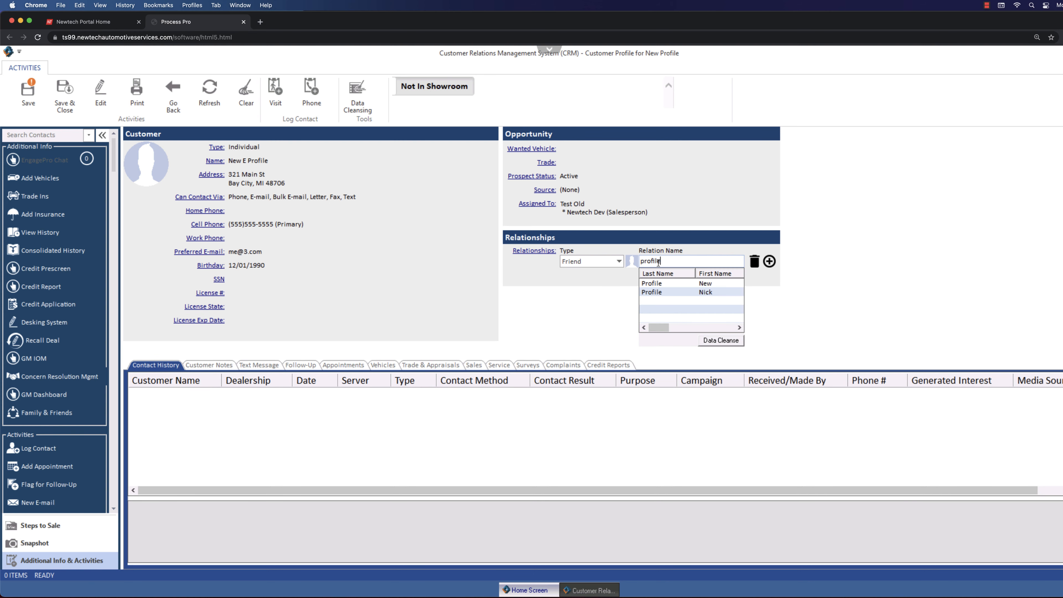
click(696, 292)
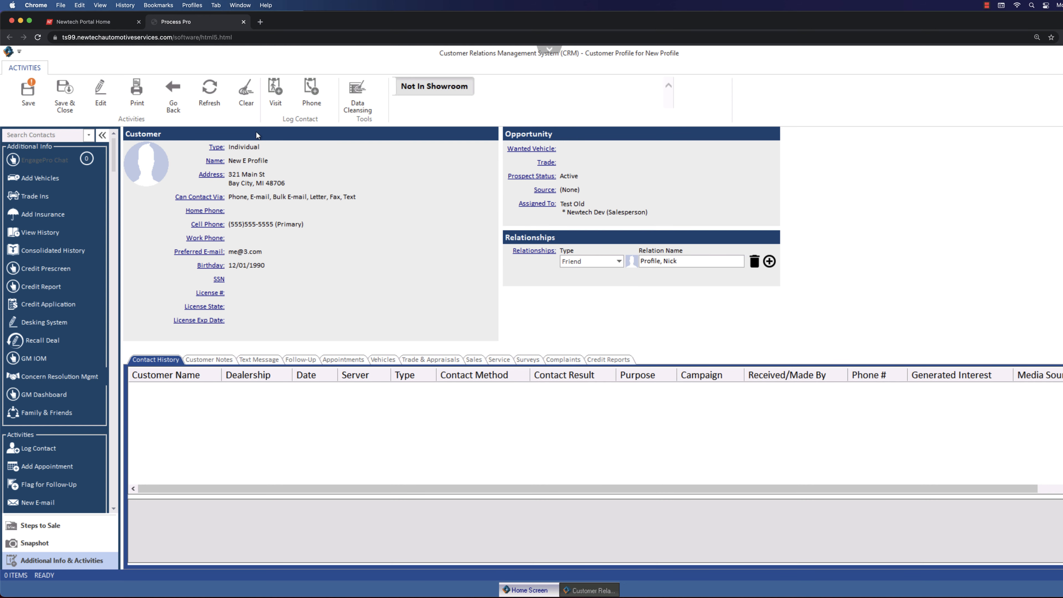
click(25, 90)
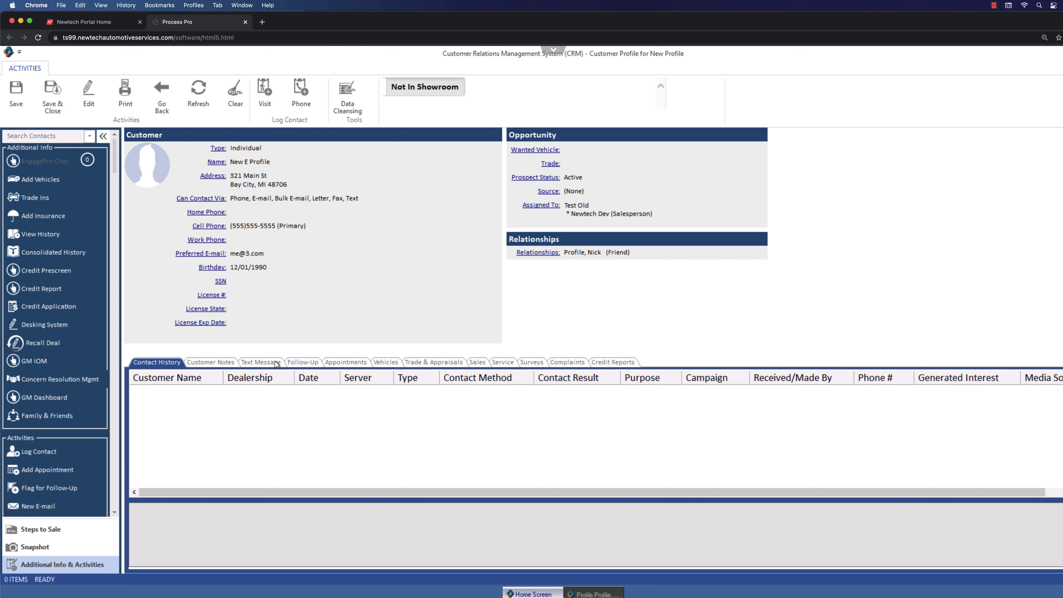
Review the customer's follow-up, appointment, vehicle and service records, and return to the contact history.
click(314, 363)
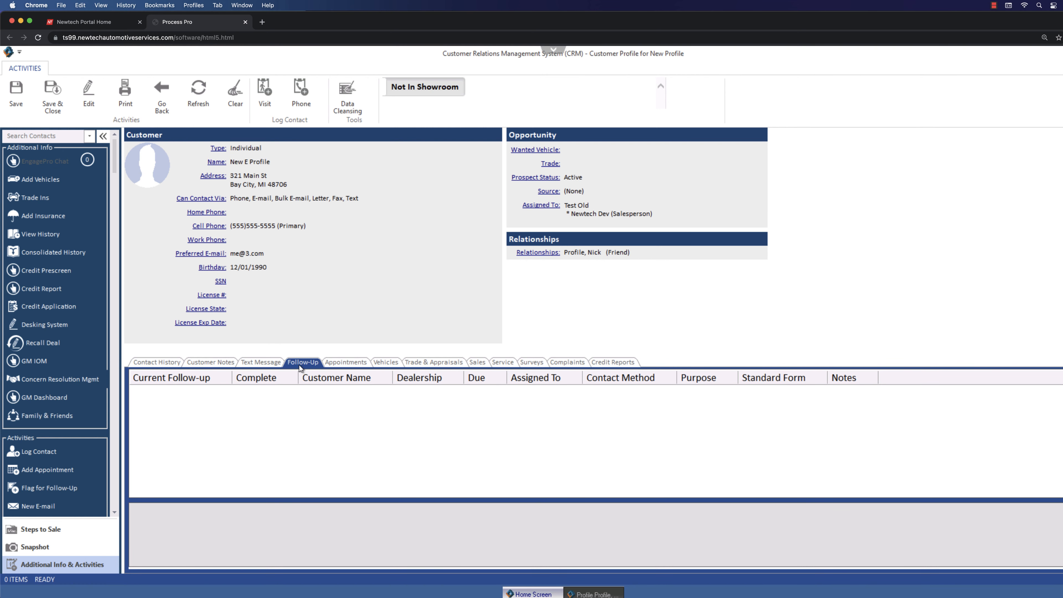
click(353, 366)
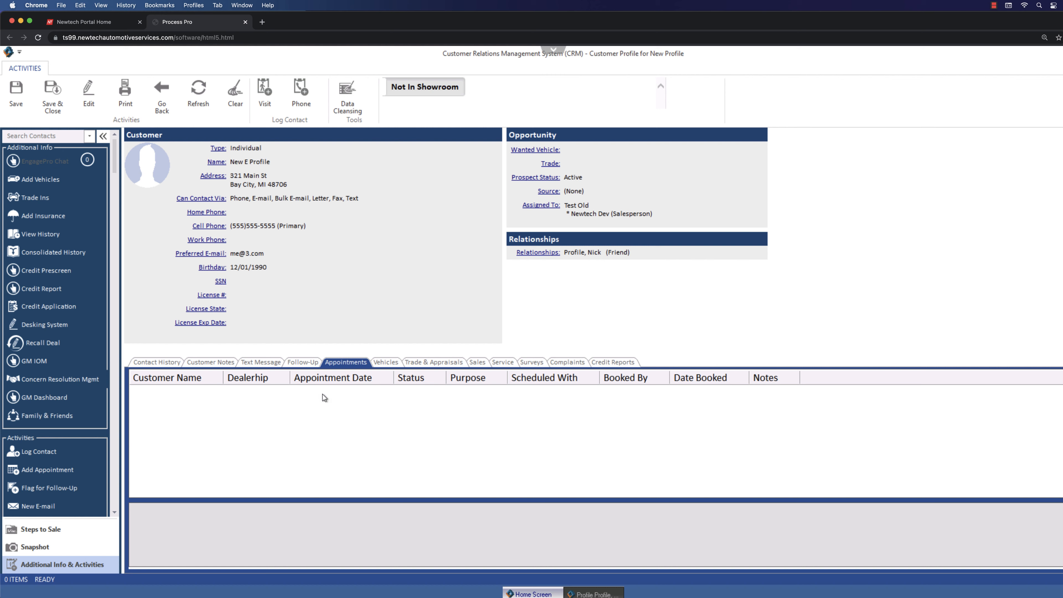
click(388, 363)
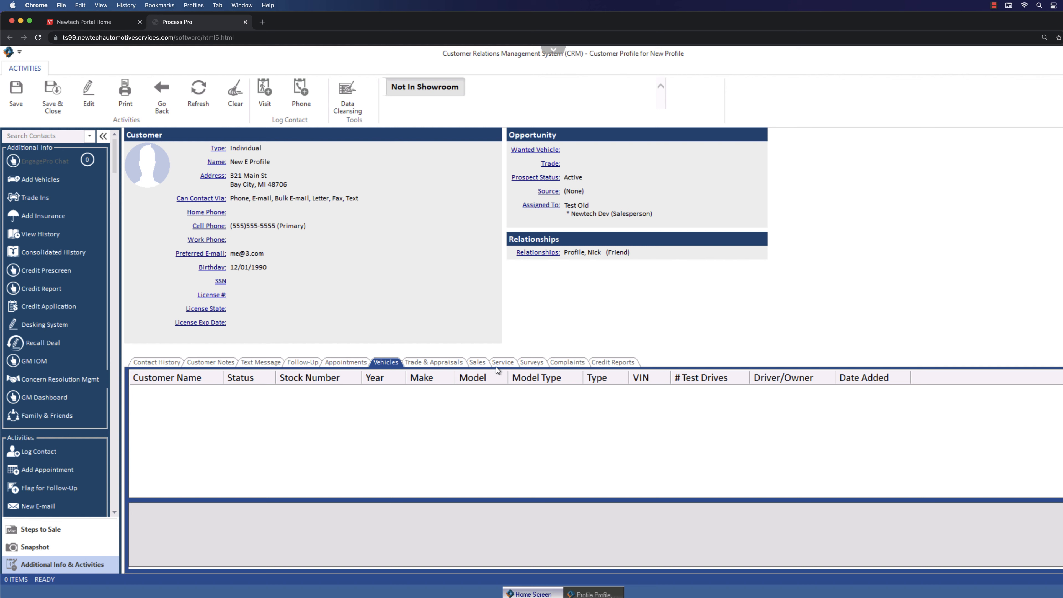
click(488, 365)
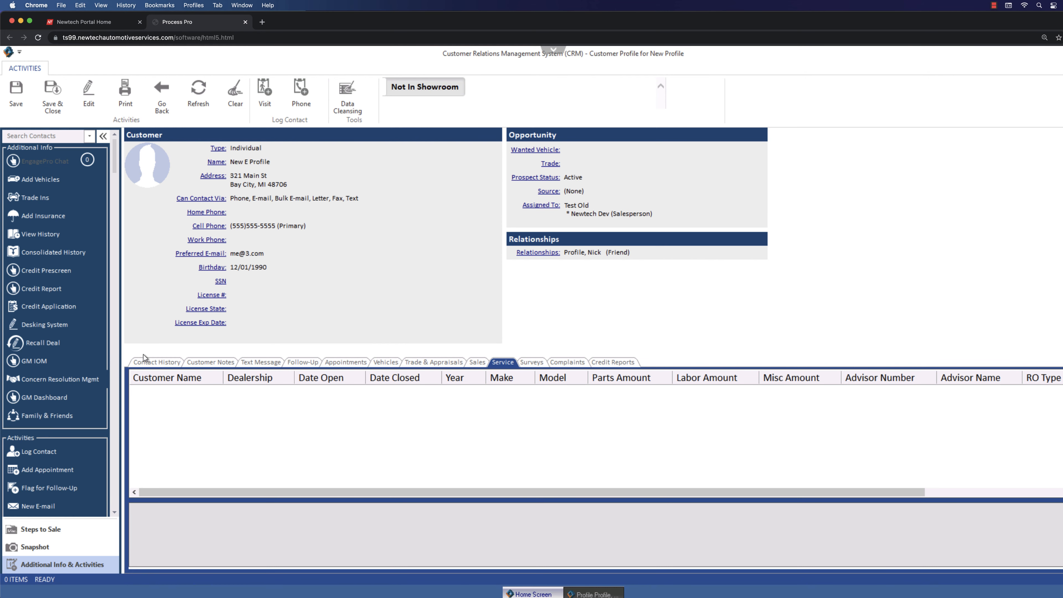
click(146, 364)
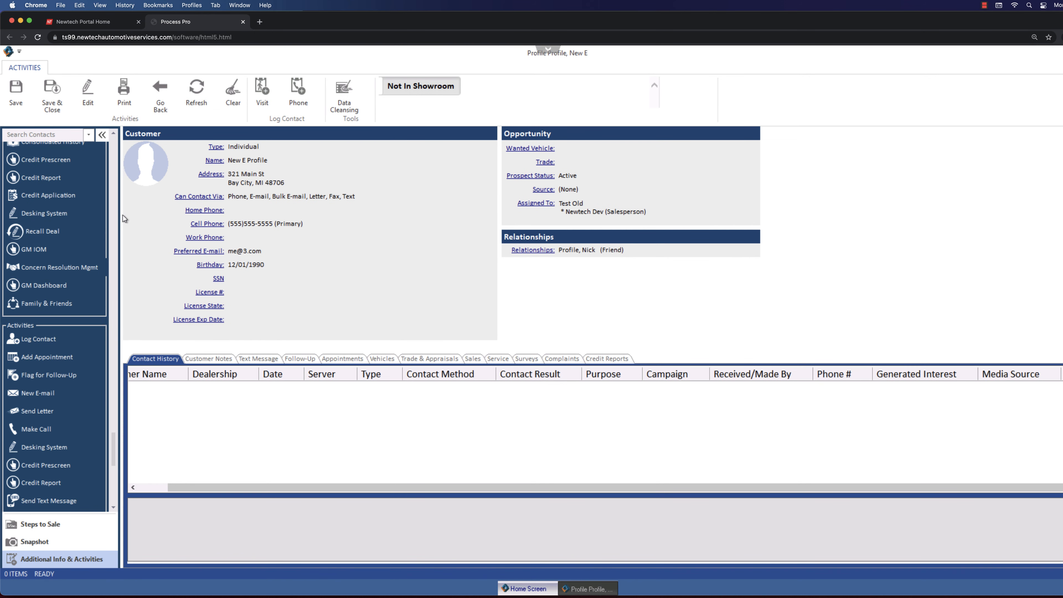
Search the contacts for "test" and clear the search.
click(43, 135)
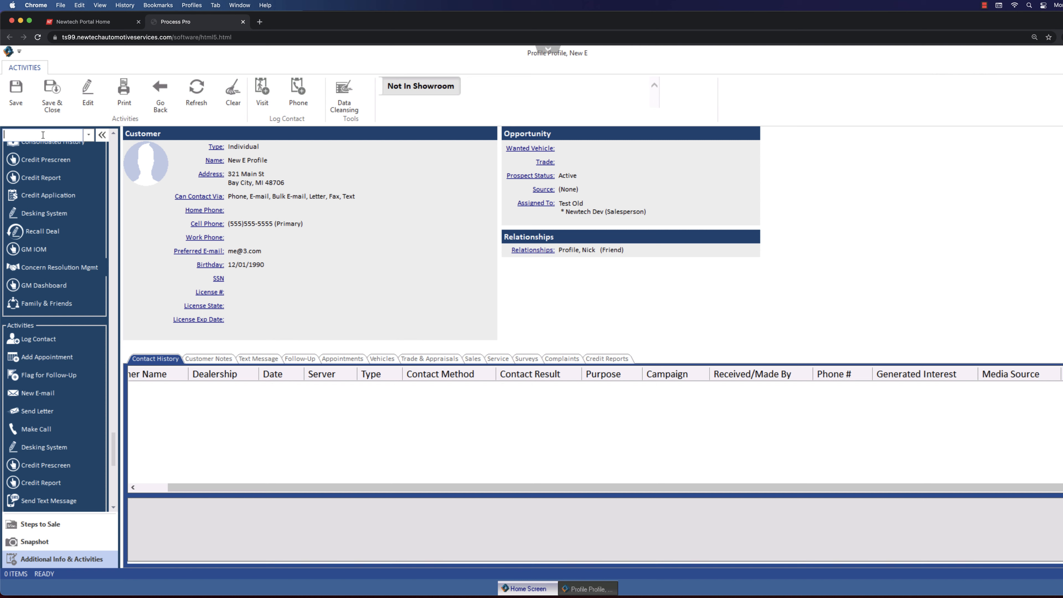
text(test)
key(Return)
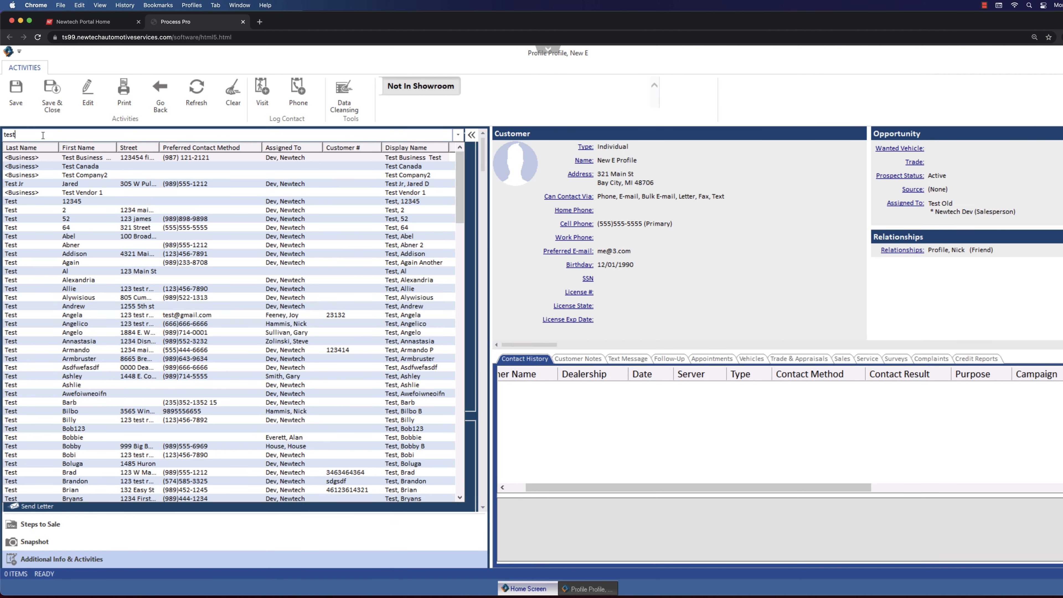
key(BackSpace)
key(BackSpace)
key(BackSpace)
key(BackSpace)
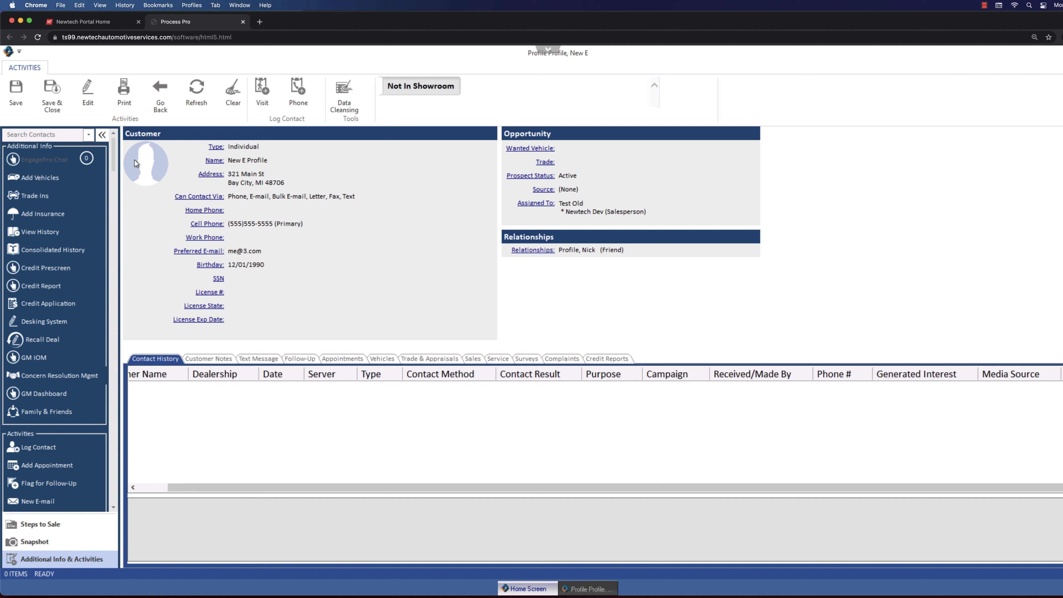
Mark the customer as in the showroom, and refresh the profile to view the logged visit in the contact history.
drag(113, 156, 100, 477)
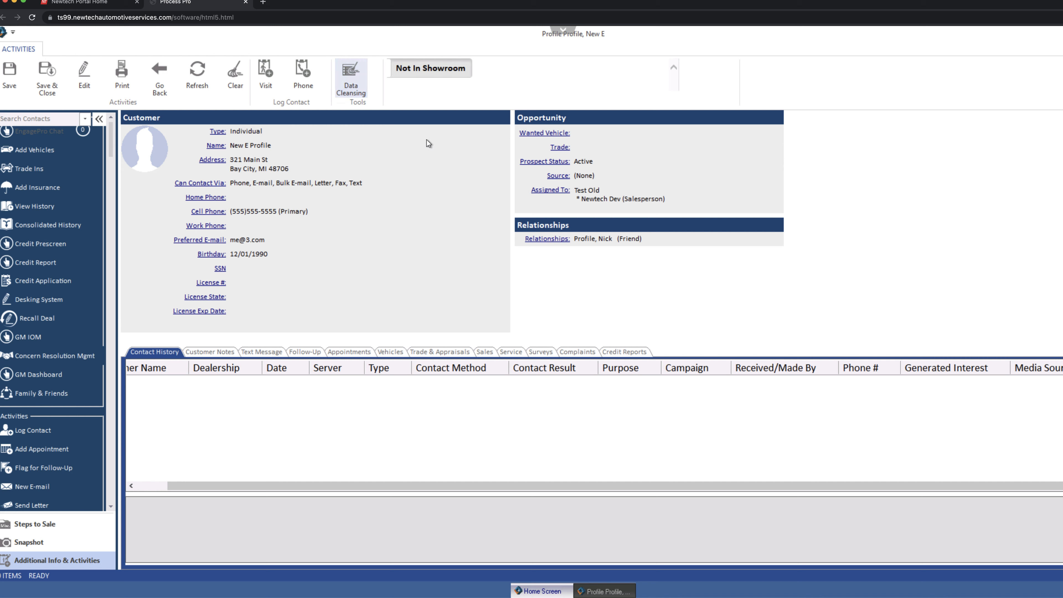
click(405, 73)
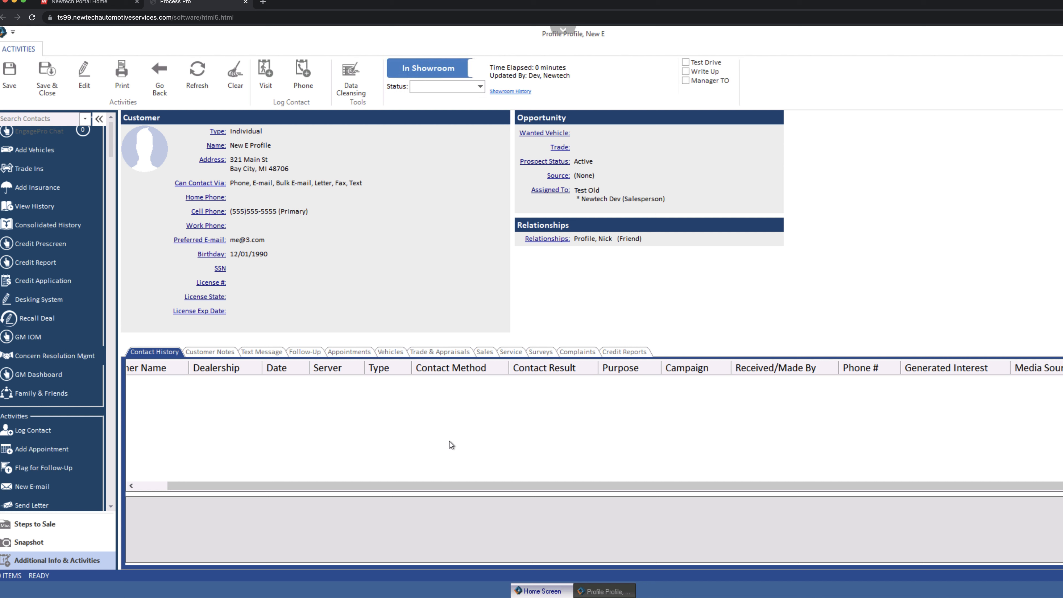
click(197, 78)
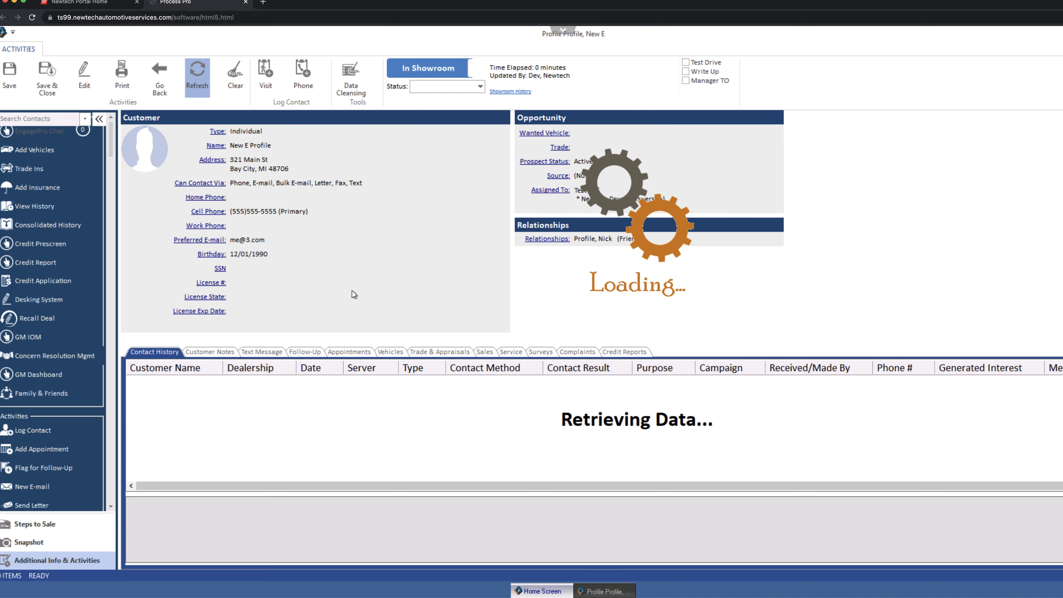
click(265, 384)
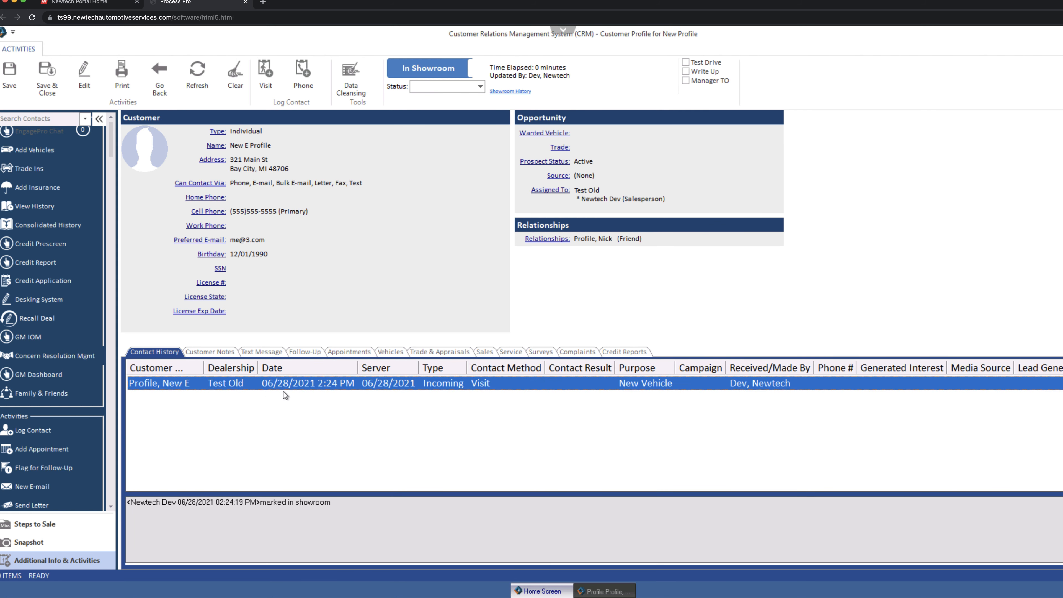